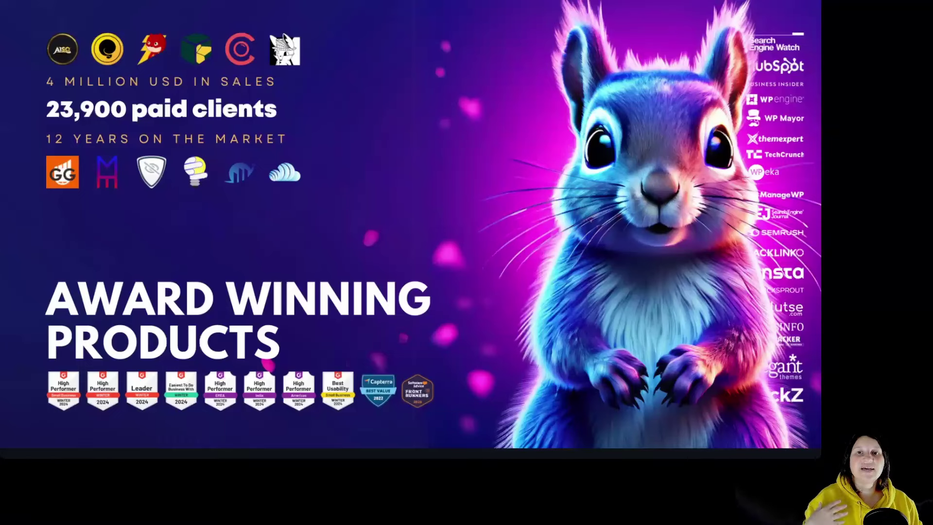
# Step: Advance from the Award Winning Products slide to the 'Visible for Search Engines?' slide
pyautogui.press('Right')
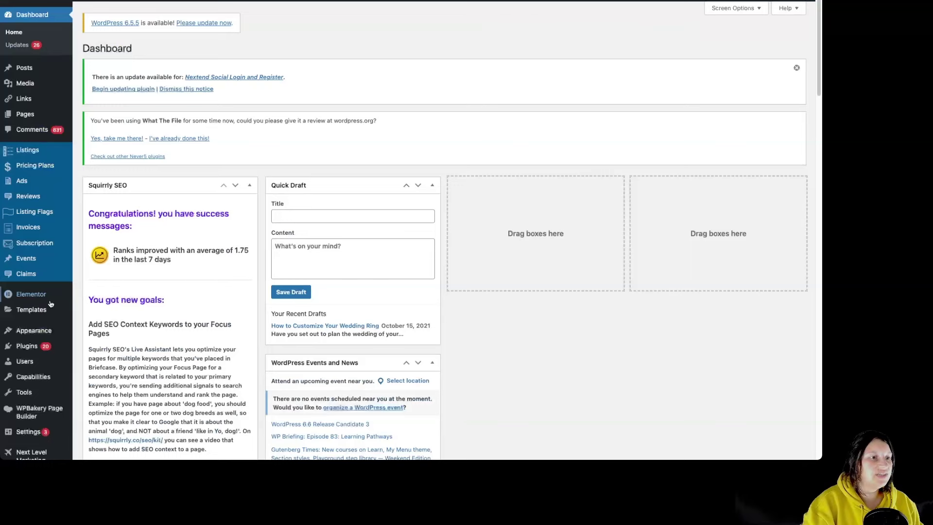
# Step: Open Squirrly's SEO Audit page, glance at the Home page actions, and scroll the audited pages
pyautogui.scroll(-4, 53, 324)
pyautogui.moveTo(34, 346)
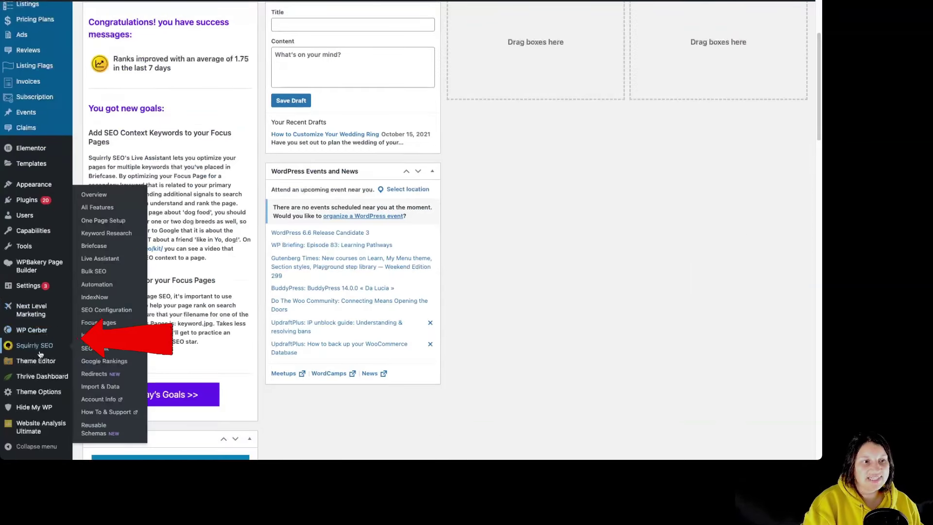
pyautogui.click(90, 348)
pyautogui.scroll(-5, 302, 217)
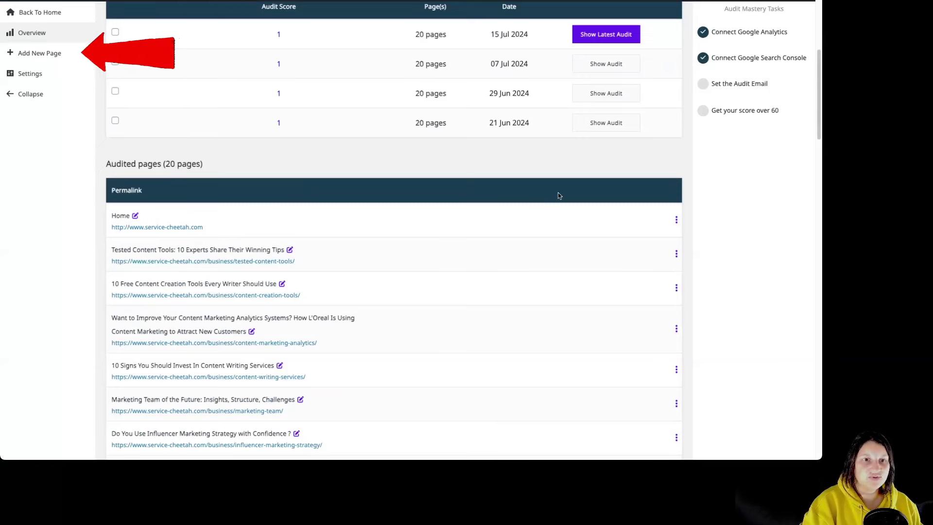
pyautogui.click(676, 220)
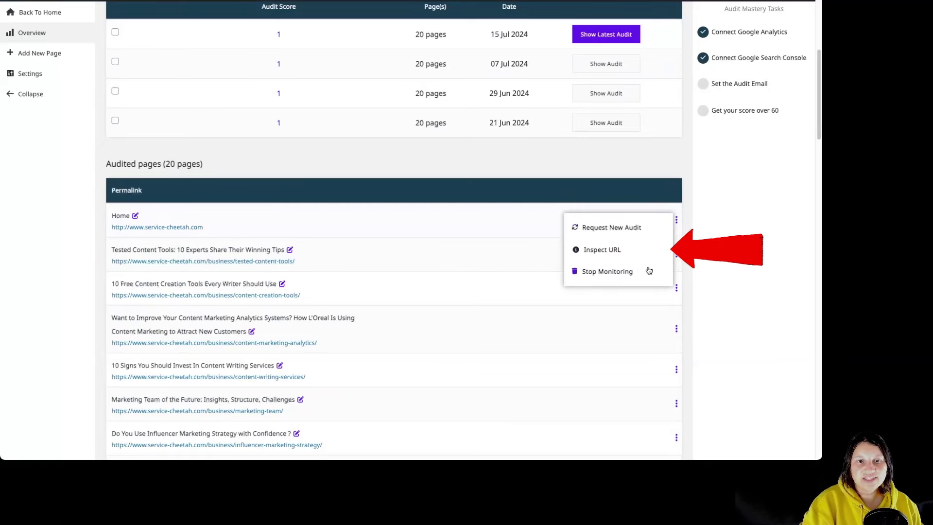
pyautogui.click(541, 196)
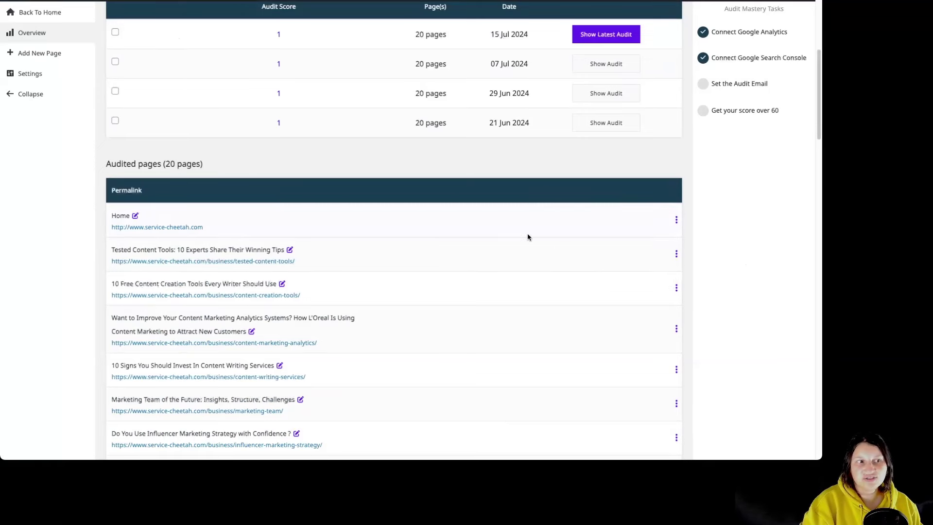
pyautogui.scroll(-3, 529, 237)
pyautogui.scroll(4, 528, 238)
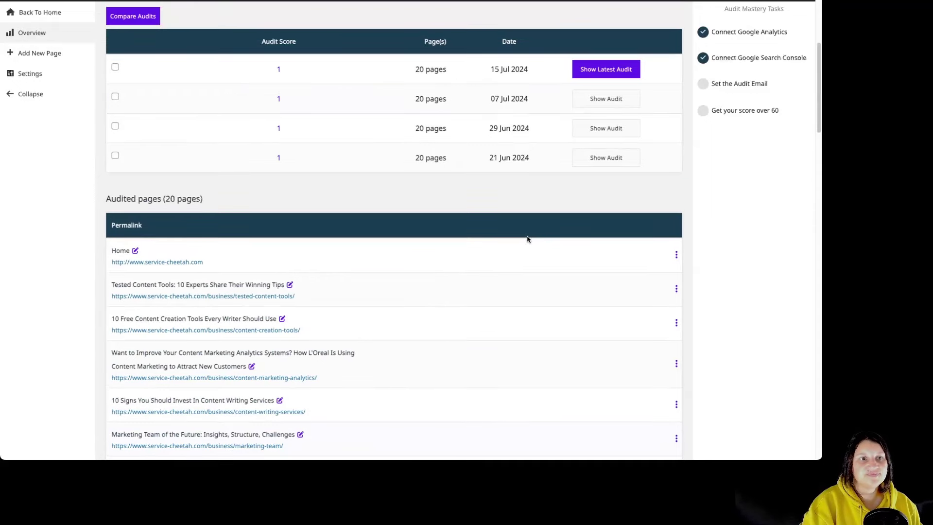
pyautogui.scroll(5, 527, 238)
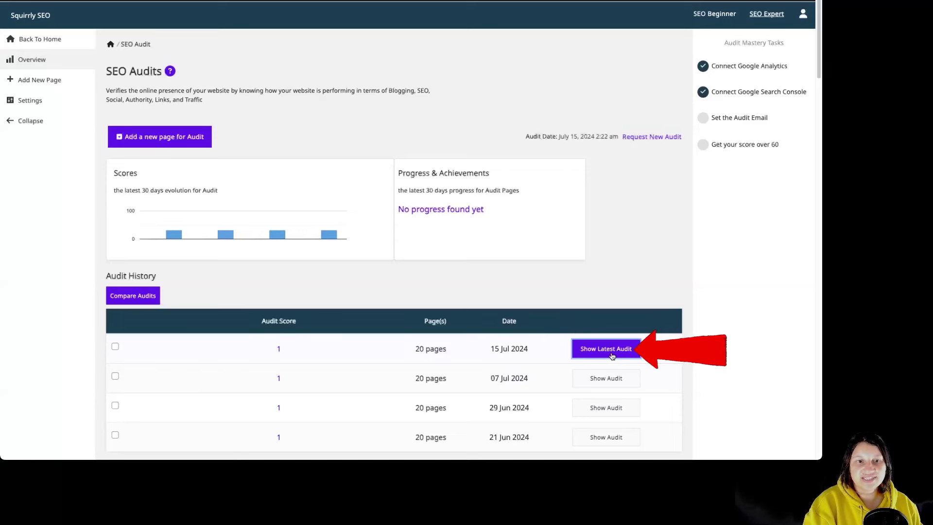
# Step: Show the latest audit's SEO section down to the failing 'Visible for search engines?' check
pyautogui.click(612, 356)
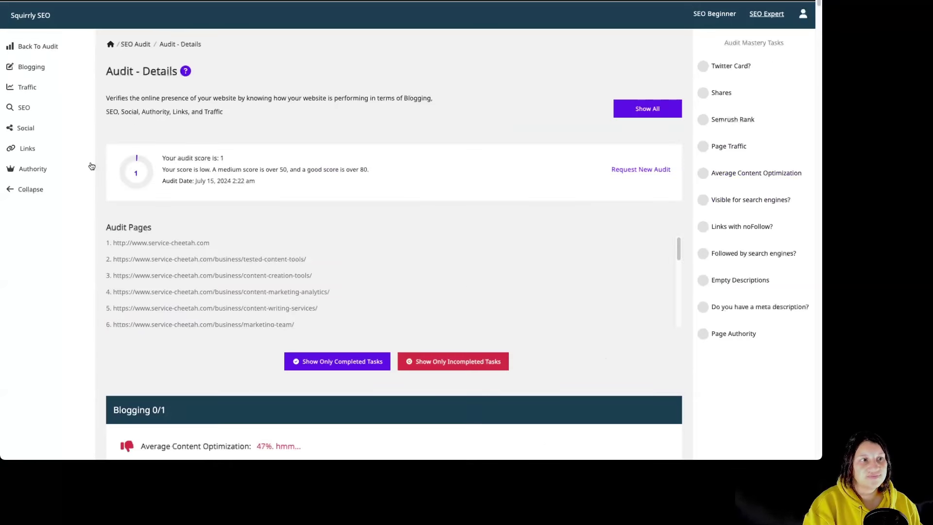
pyautogui.click(16, 108)
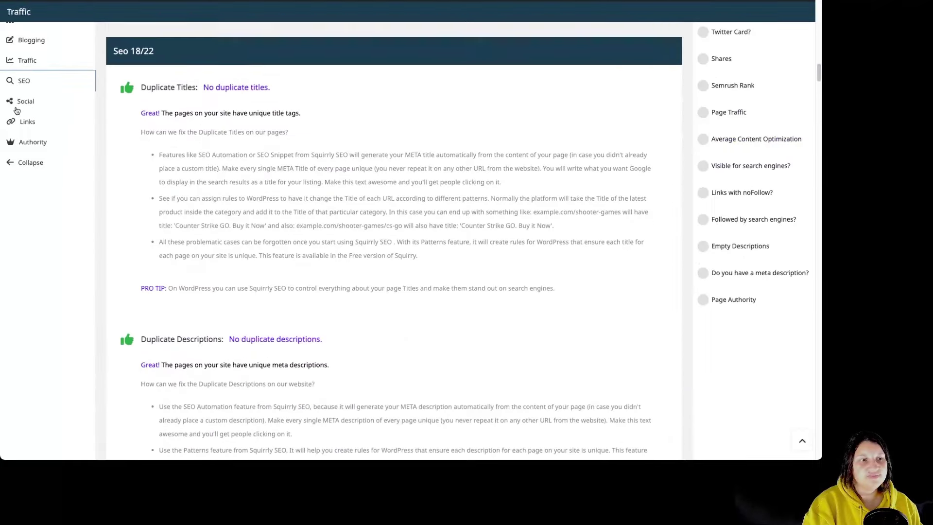
pyautogui.scroll(-20, 285, 272)
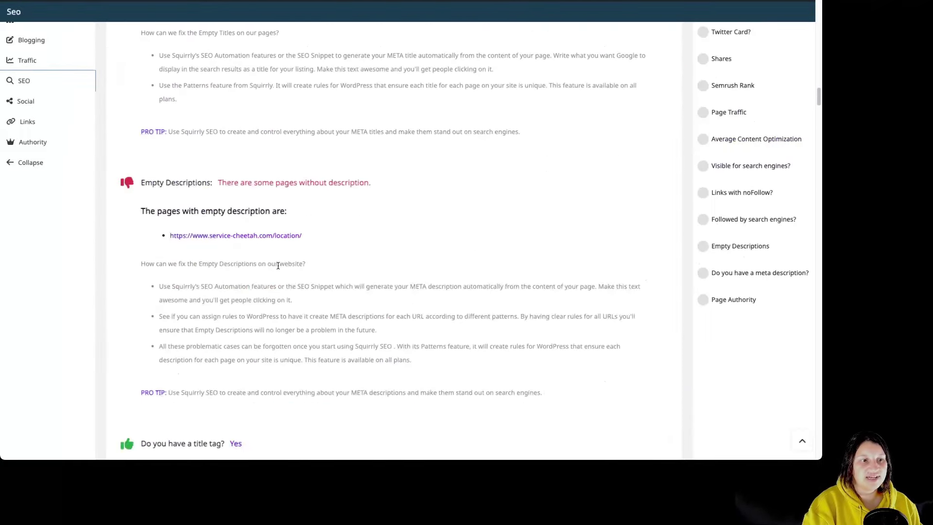
pyautogui.scroll(-20, 285, 297)
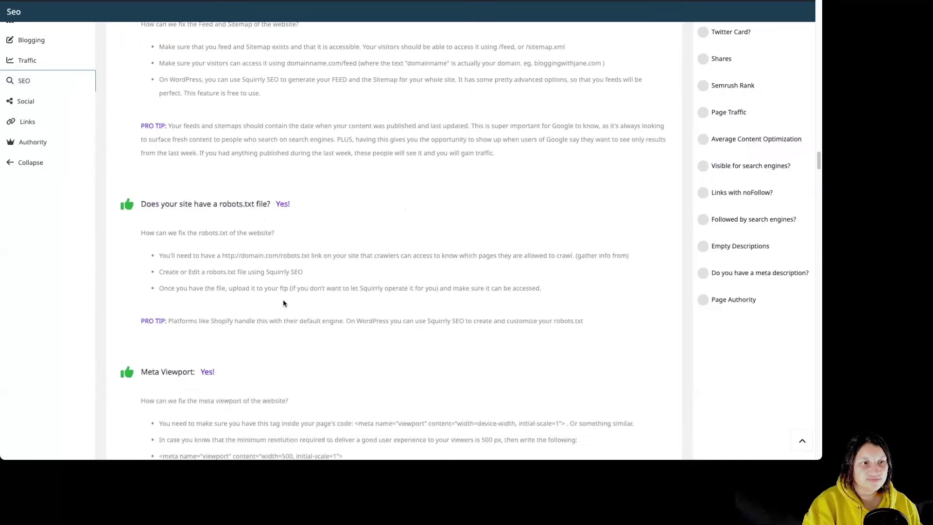
pyautogui.scroll(-1, 286, 305)
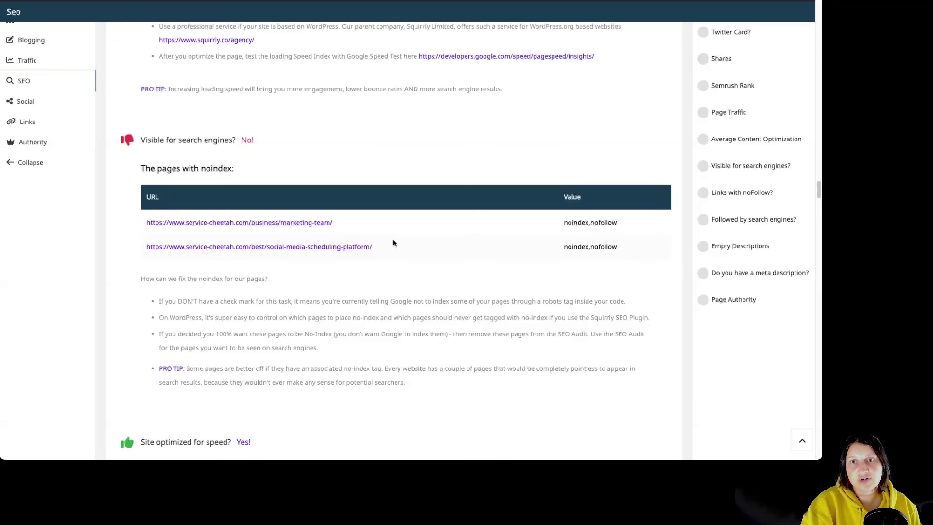
# Step: Open the noindexed 'Marketing Team of the Future' post and view its Squirrly visibility settings
pyautogui.tripleClick(314, 223)
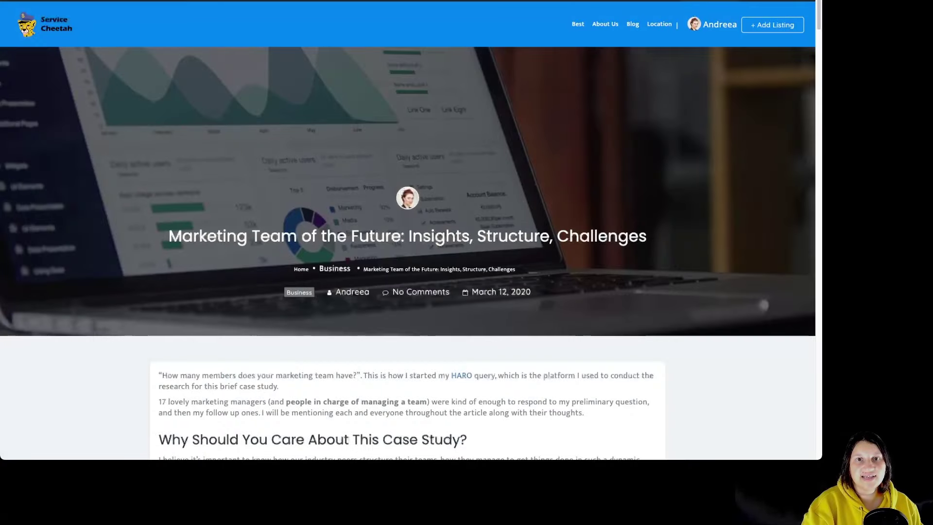
pyautogui.click(705, 1)
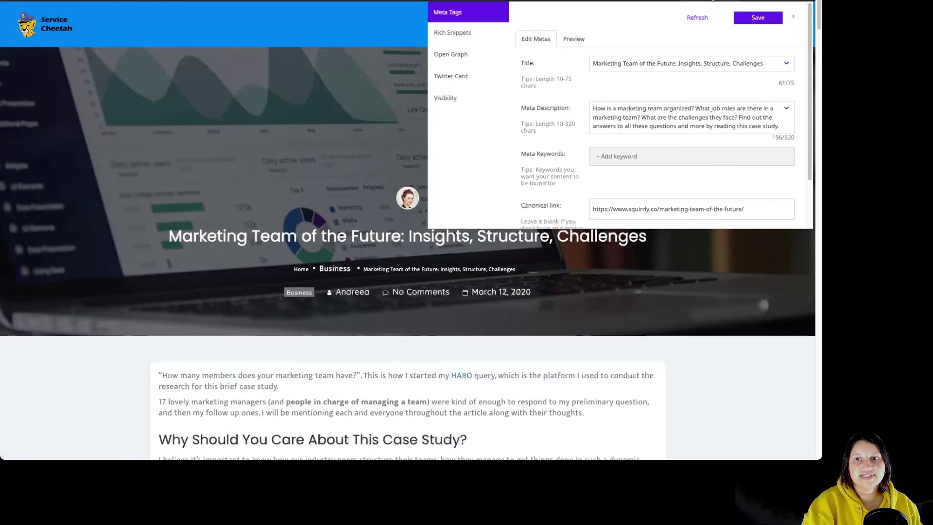
pyautogui.click(444, 98)
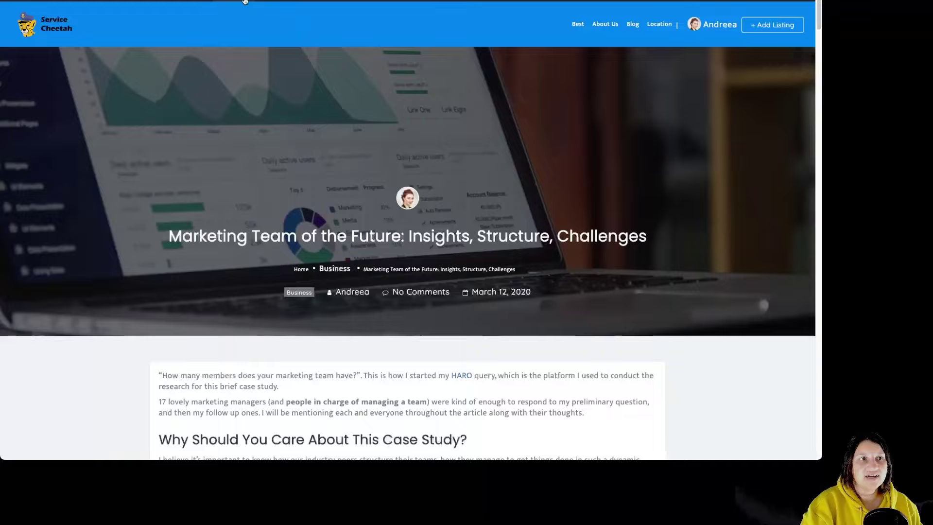
# Step: In the post editor, show the SEO Snippet Visibility tab with 'Let Google Index This Page' off
pyautogui.hotkey('ctrl', 'Tab')
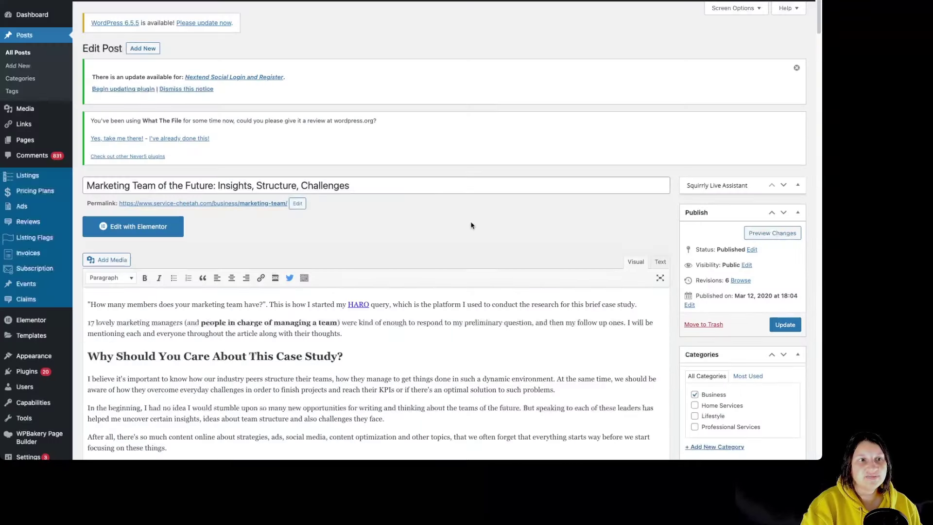
pyautogui.scroll(-5, 470, 223)
pyautogui.scroll(-15, 467, 222)
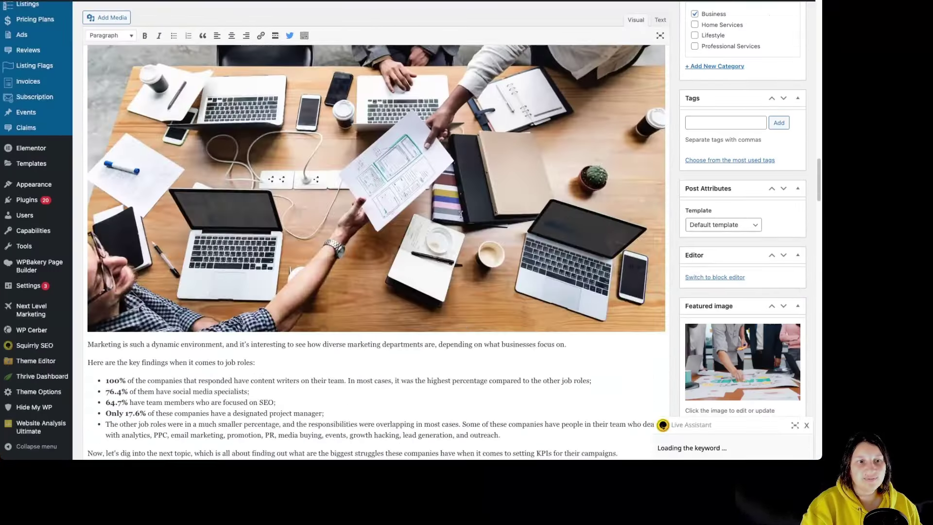
pyautogui.scroll(-20, 456, 214)
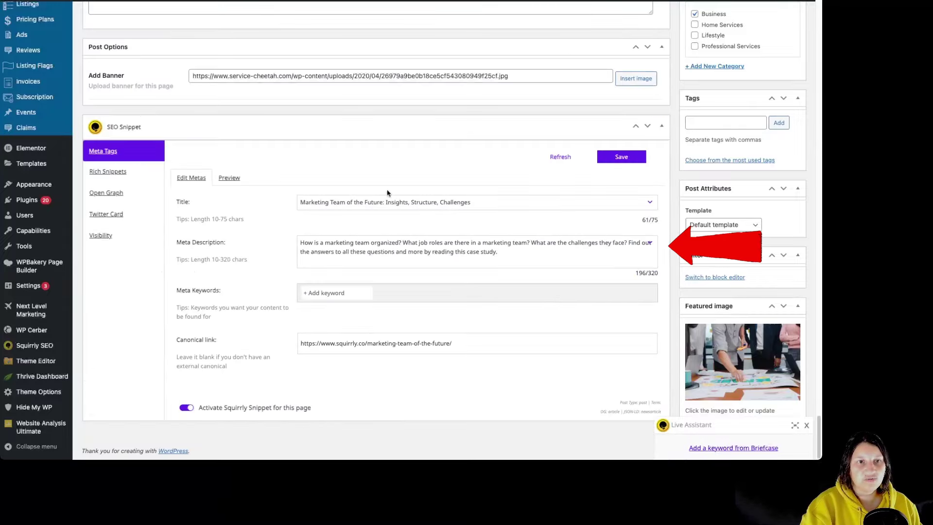
pyautogui.click(99, 235)
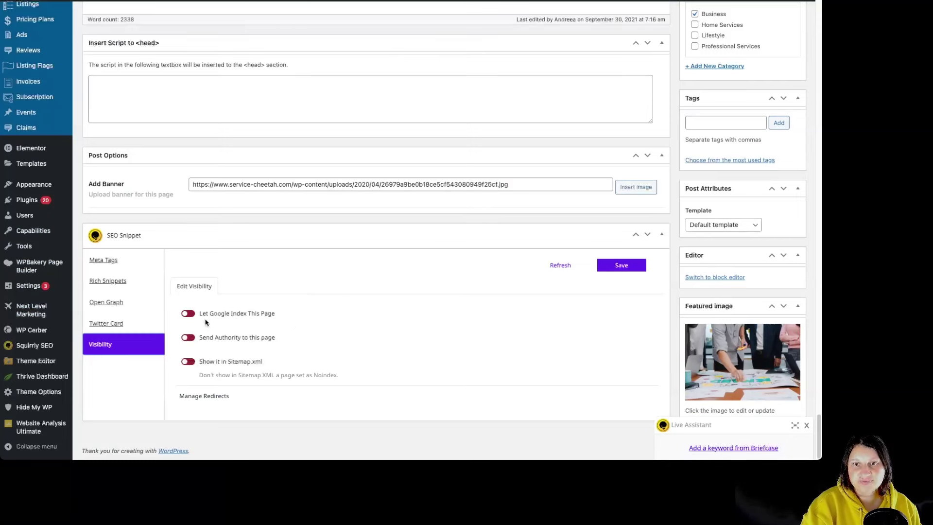
# Step: Open Bulk SEO and show the Social Media Photo Editing post's Visibility settings from its METAs
pyautogui.moveTo(233, 4)
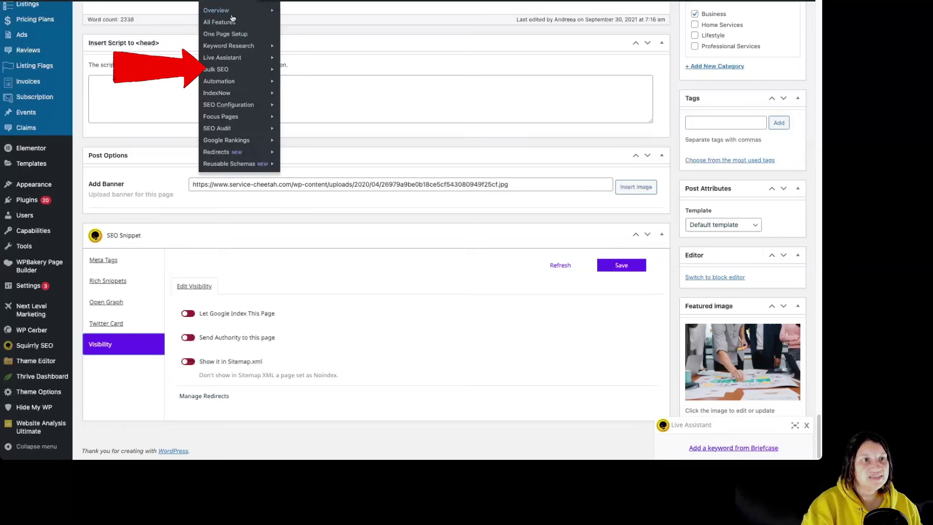
pyautogui.moveTo(242, 69)
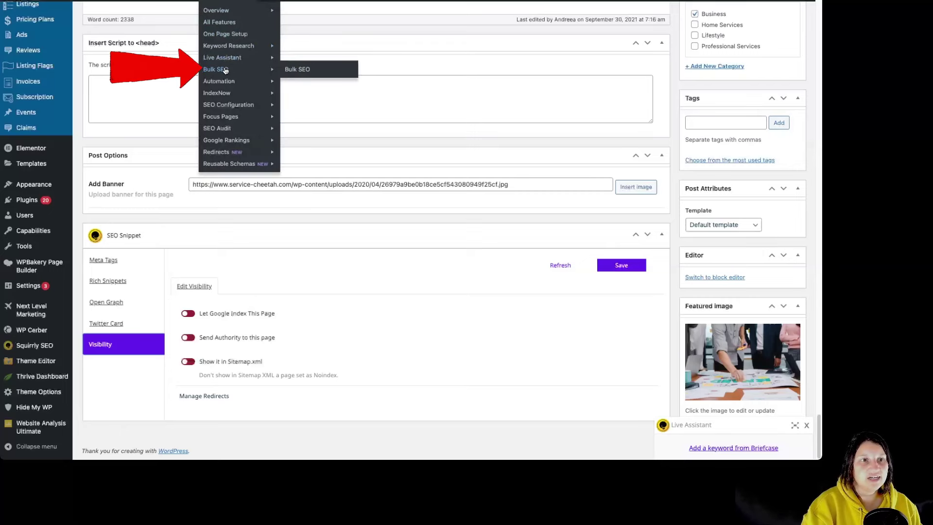
pyautogui.click(285, 73)
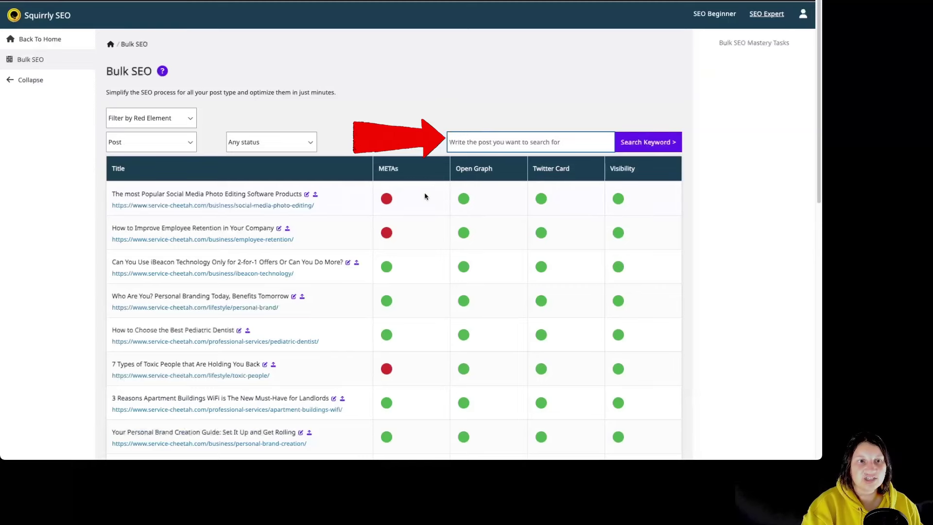
pyautogui.click(386, 198)
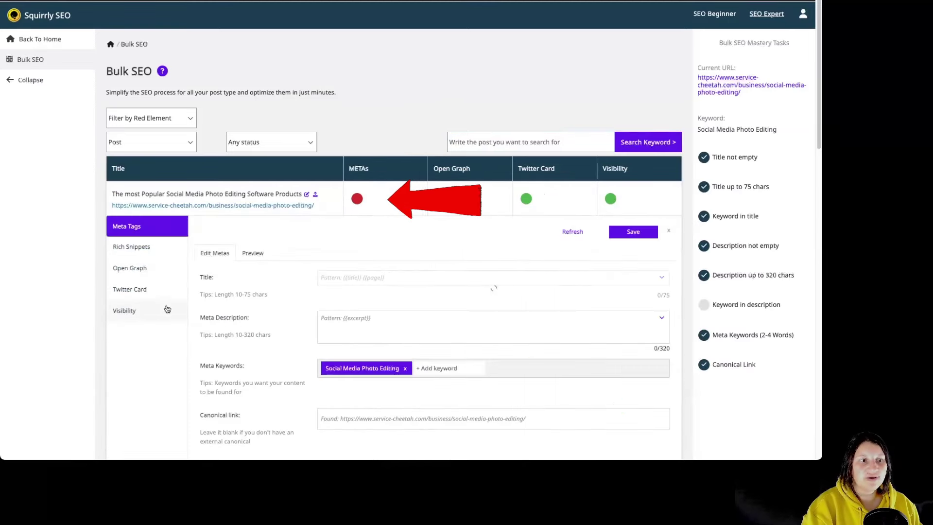
pyautogui.click(167, 309)
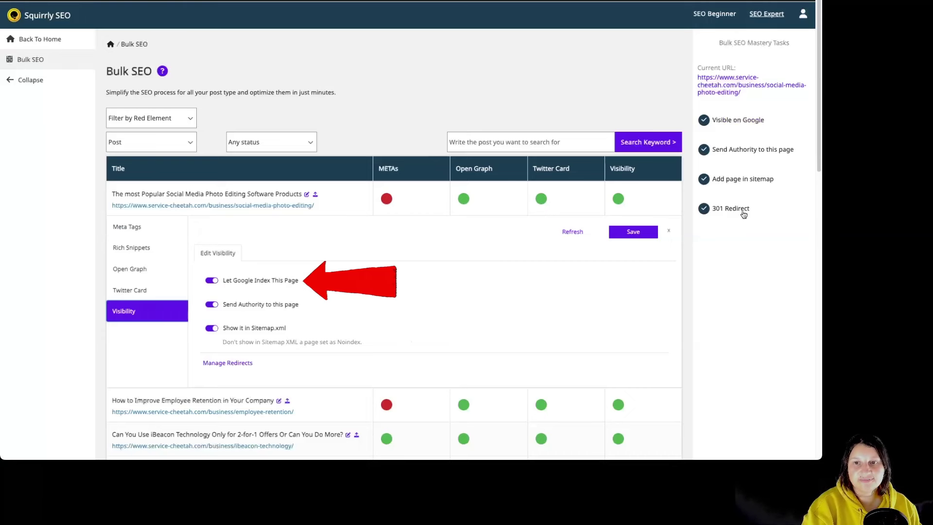
pyautogui.scroll(-1, 375, 302)
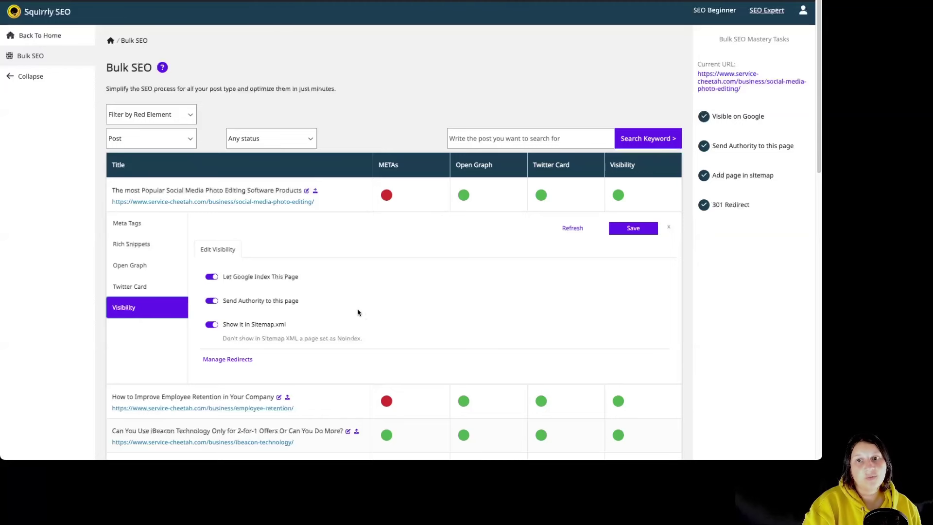
# Step: Open Automation Configuration and view the Archive and 404 post-type settings
pyautogui.moveTo(194, 3)
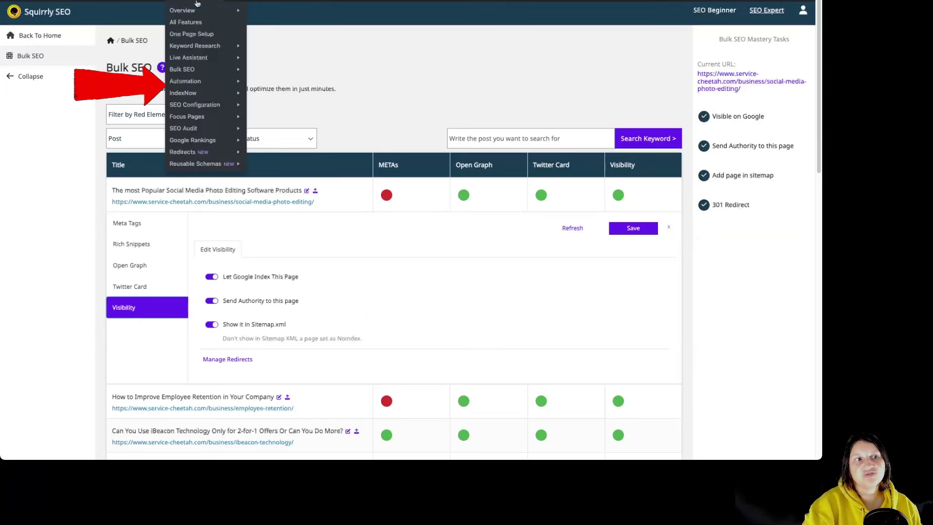
pyautogui.moveTo(233, 81)
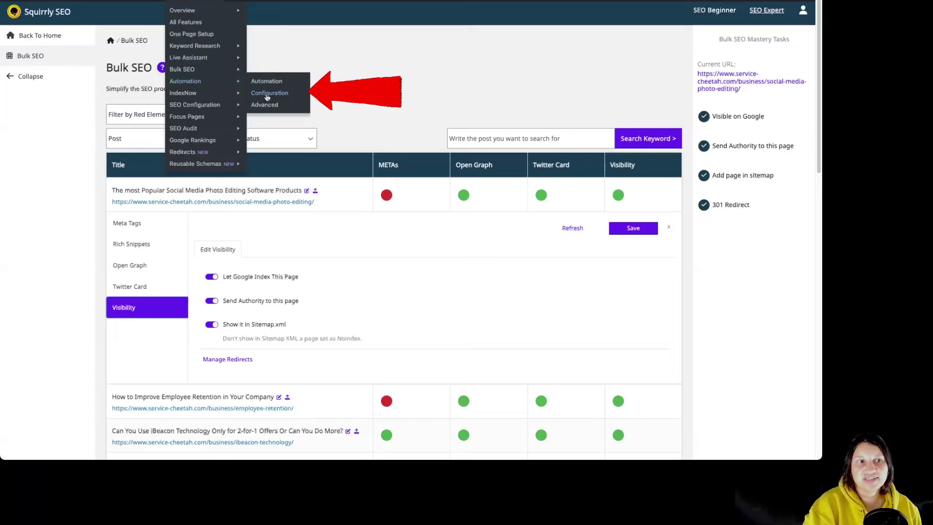
pyautogui.click(269, 94)
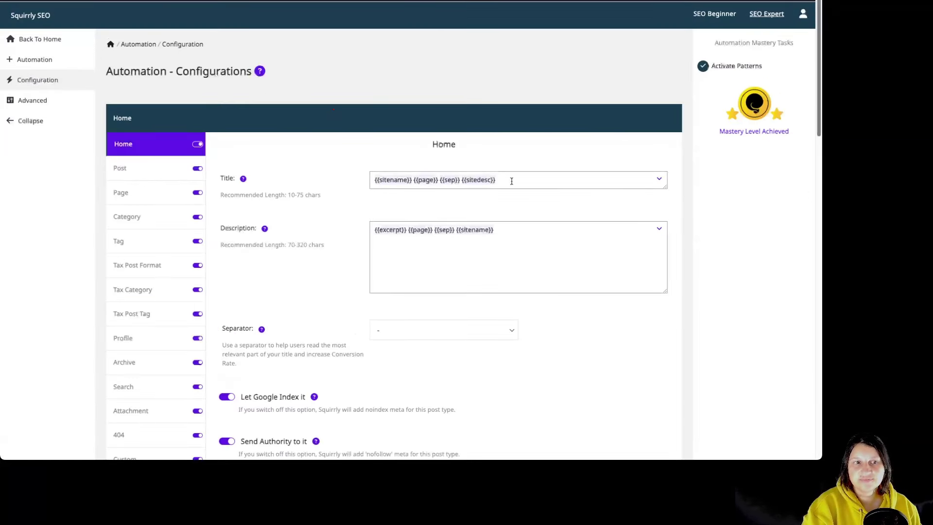
pyautogui.click(167, 359)
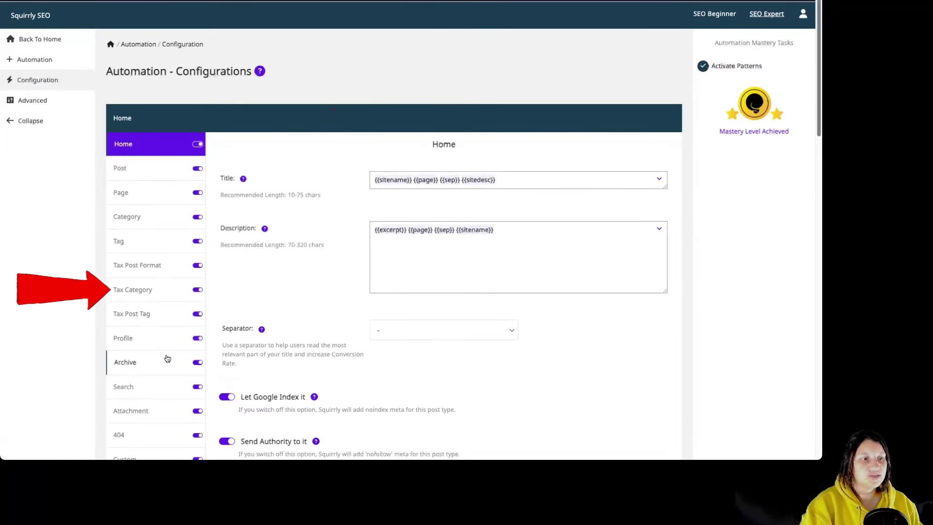
pyautogui.scroll(-4, 168, 358)
pyautogui.click(157, 246)
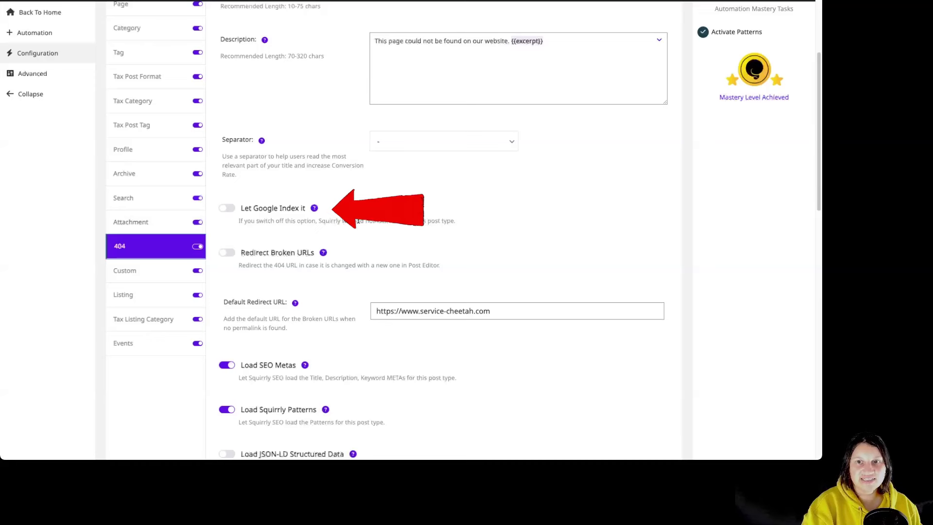
# Step: Review Archive, Search, Attachment, Custom and Listing indexing settings, ending on 404
pyautogui.click(157, 184)
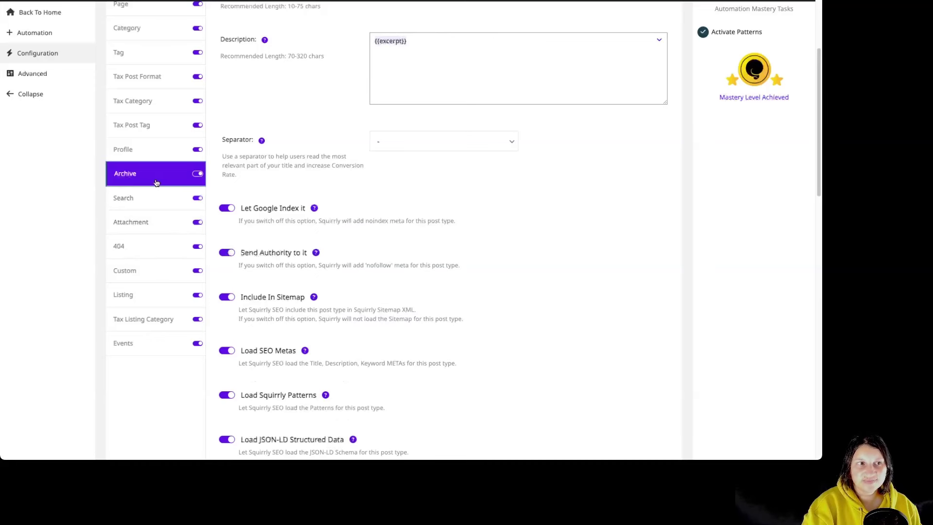
pyautogui.click(153, 207)
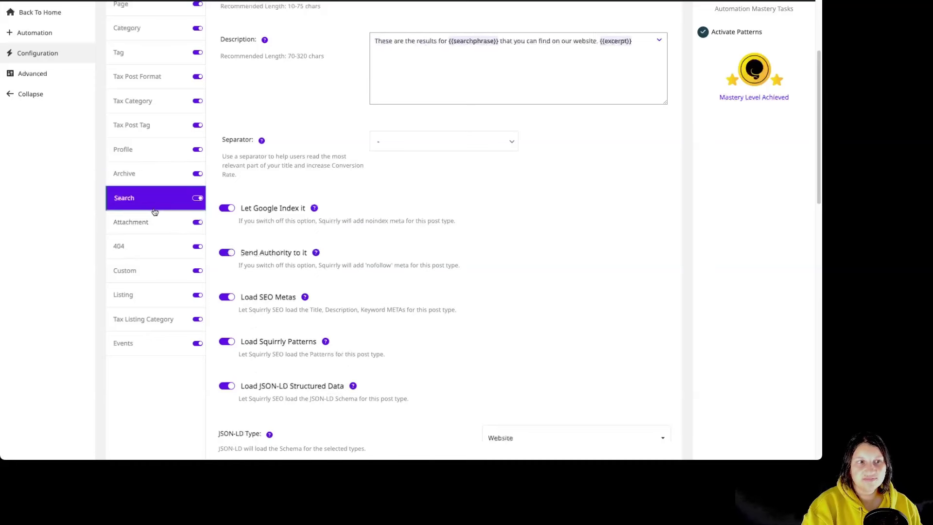
pyautogui.click(154, 223)
pyautogui.click(161, 273)
pyautogui.click(157, 299)
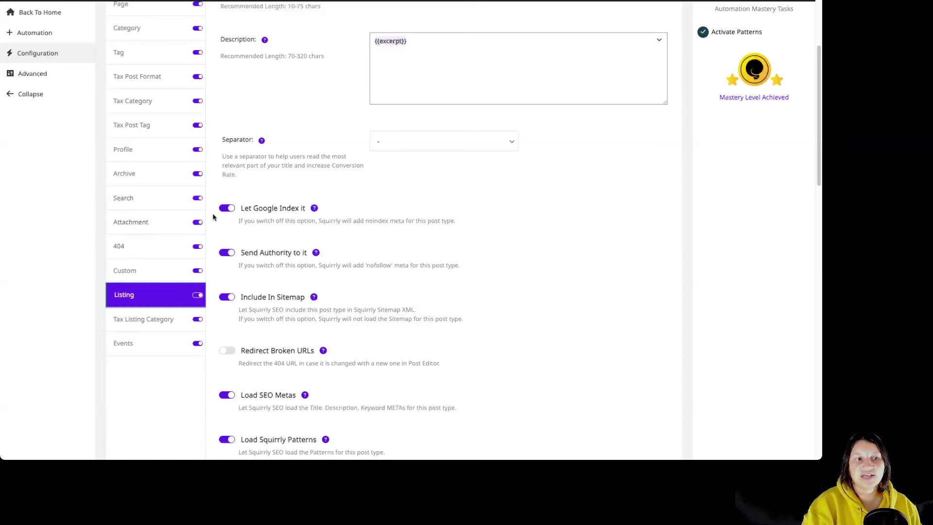
pyautogui.click(165, 247)
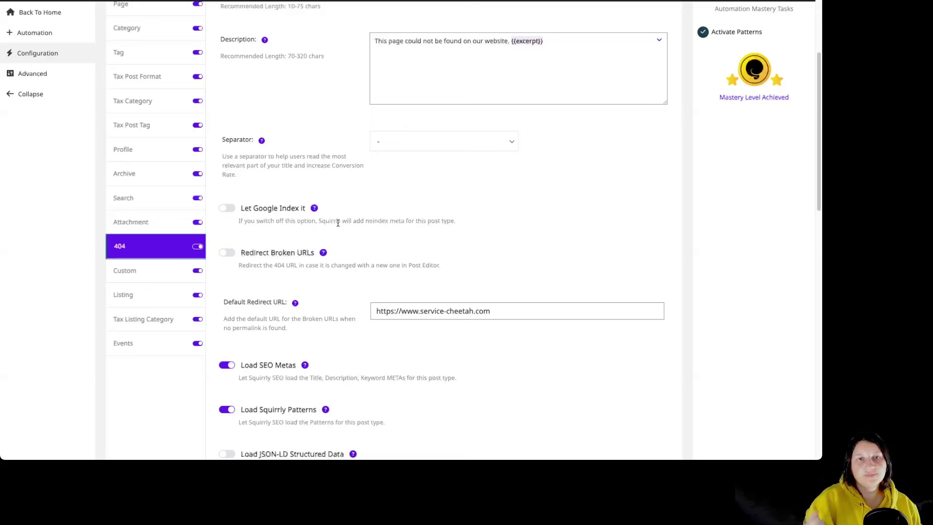